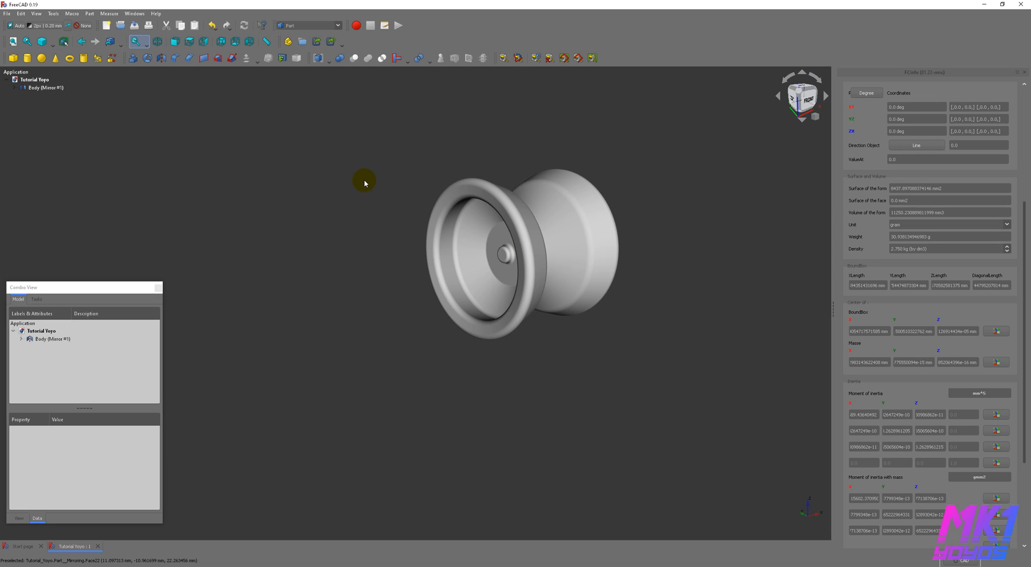
Step: Look through the workbenches and macros offered by the Addon Manager, and leave it without installing anything
{"action": "left_click", "coordinate": [53, 13]}
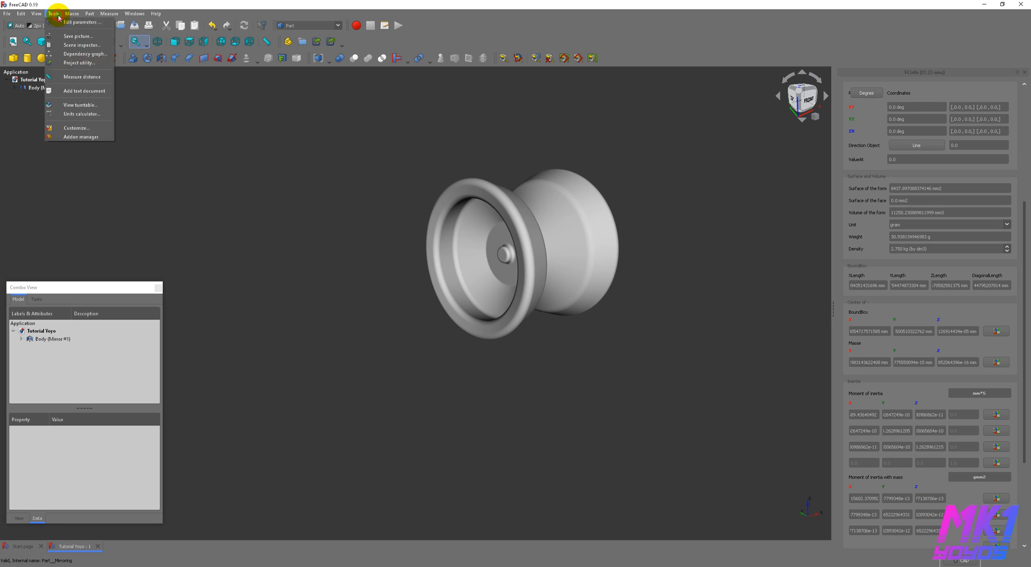
{"action": "left_click", "coordinate": [79, 138]}
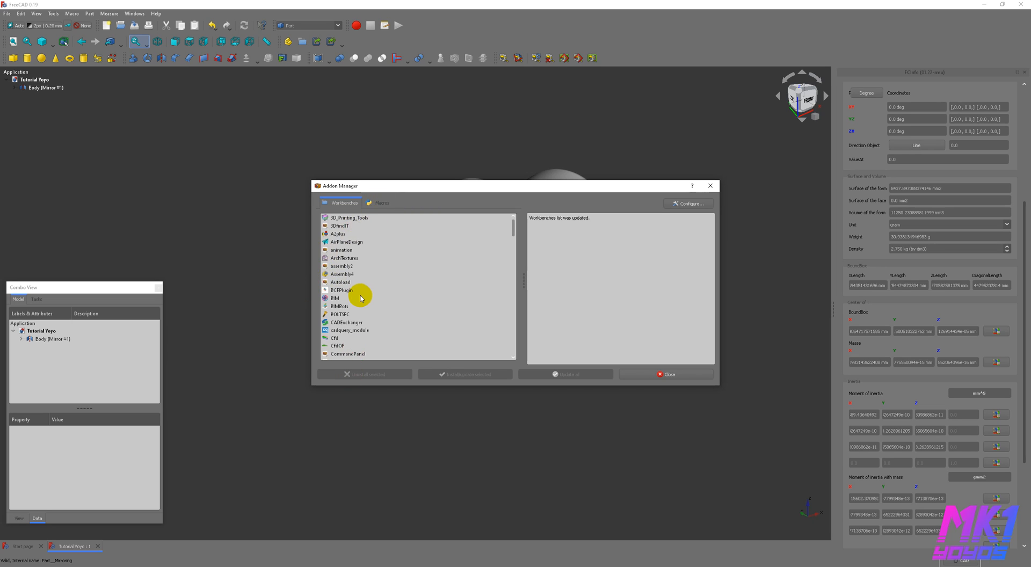
{"action": "left_click", "coordinate": [375, 202]}
{"action": "left_click", "coordinate": [338, 203]}
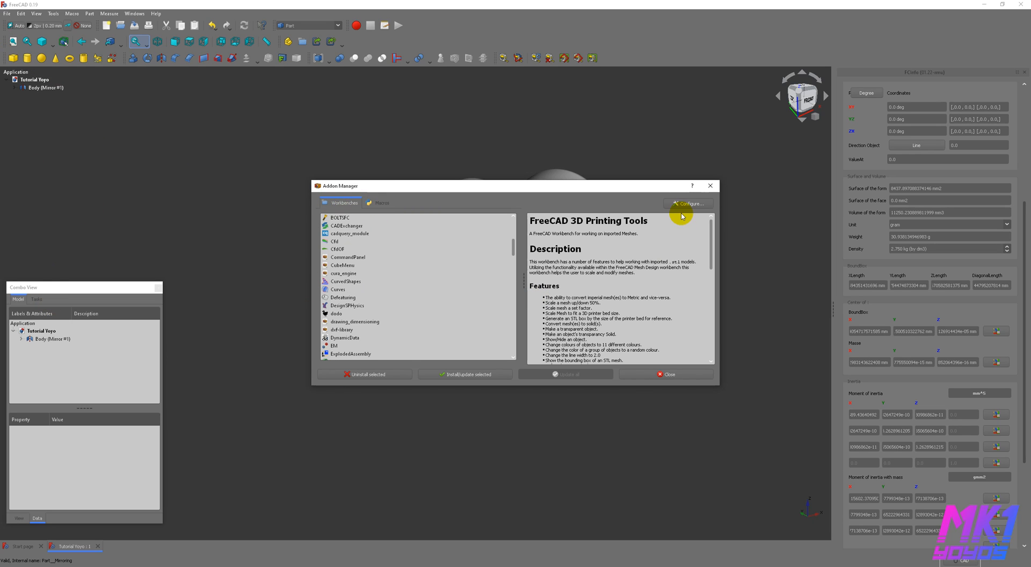
{"action": "left_click", "coordinate": [656, 376]}
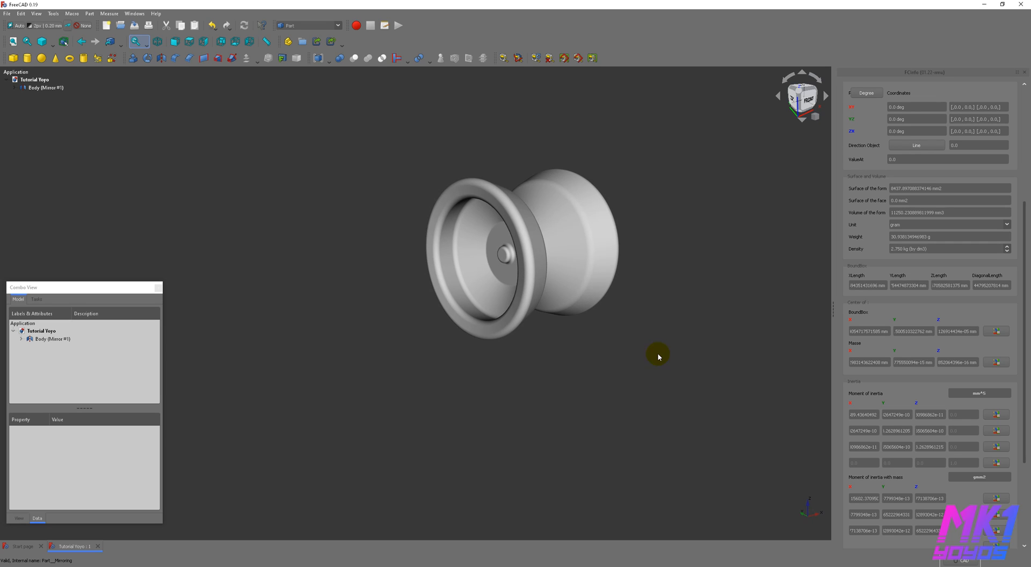
Step: Close the Tutorial Yoyo document and create a new empty document
{"action": "right_click", "coordinate": [24, 80]}
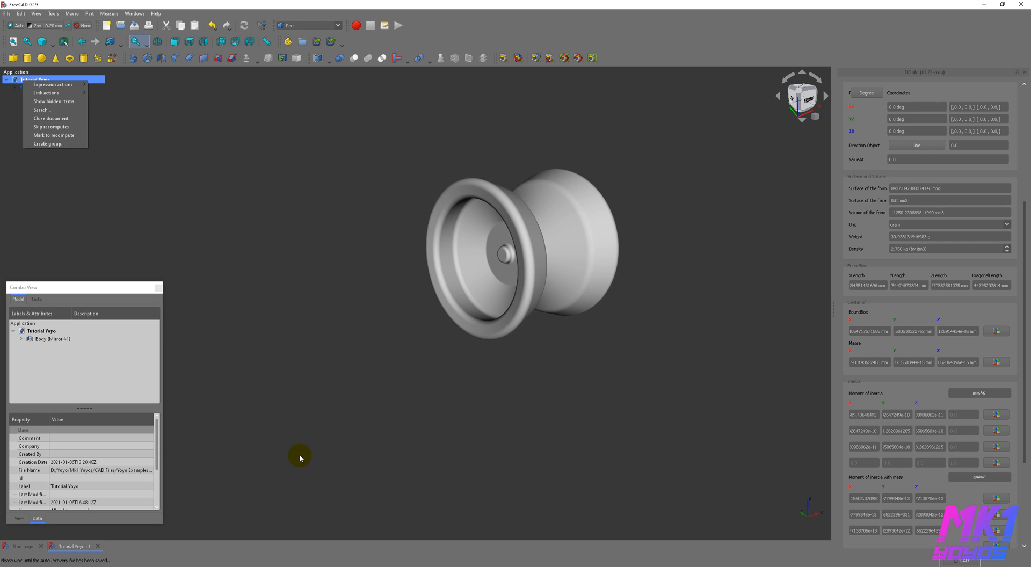
{"action": "left_click", "coordinate": [454, 408]}
{"action": "left_click", "coordinate": [98, 546]}
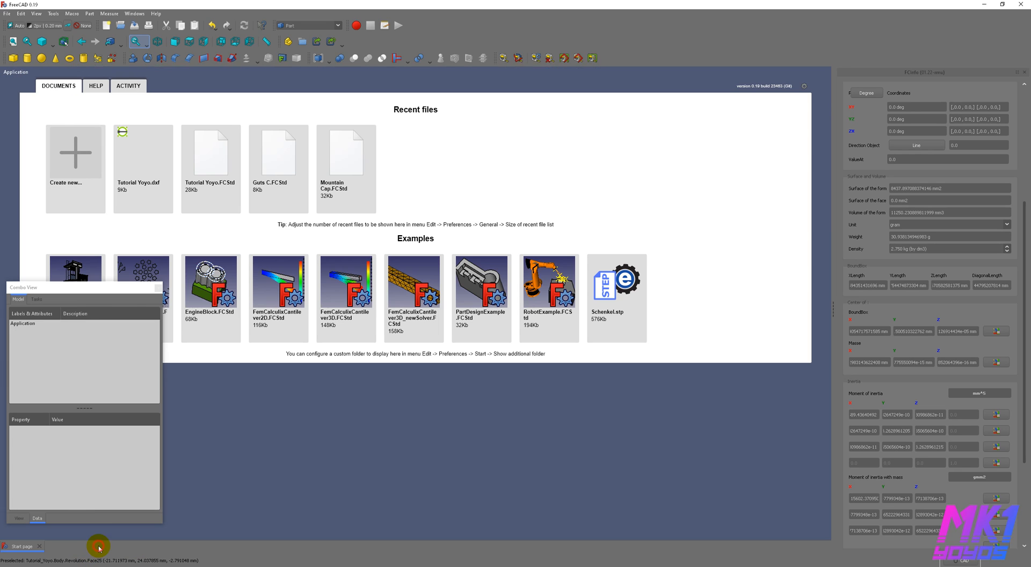
{"action": "left_click", "coordinate": [76, 159]}
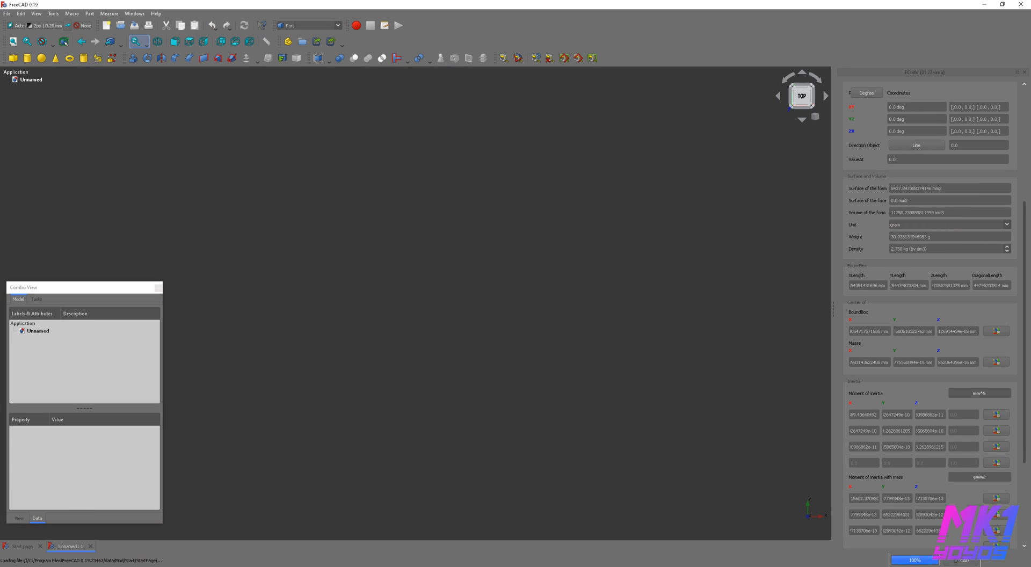
Step: Switch to the Part Design workbench and create a new body
{"action": "left_click", "coordinate": [325, 25]}
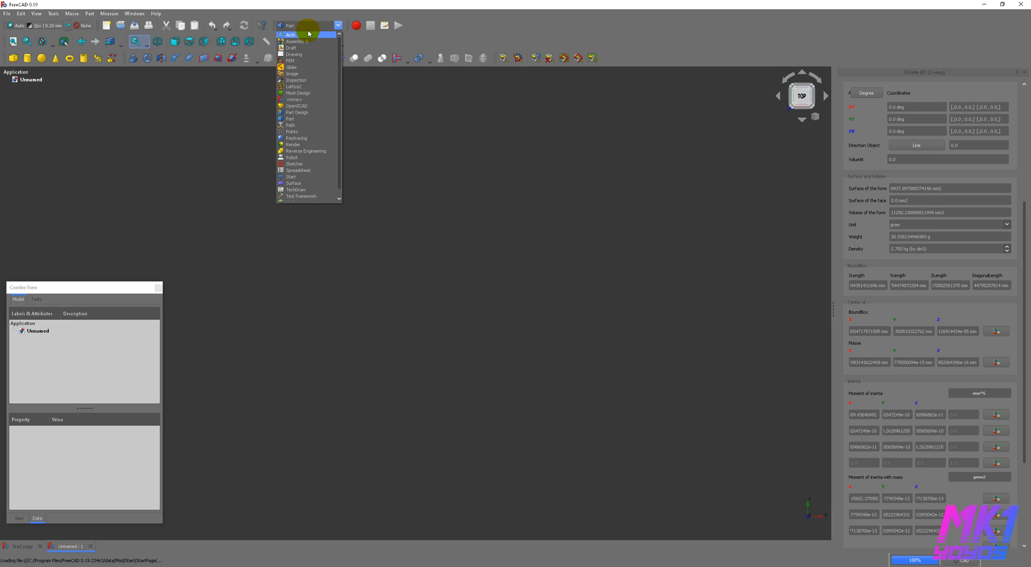
{"action": "left_click", "coordinate": [303, 114]}
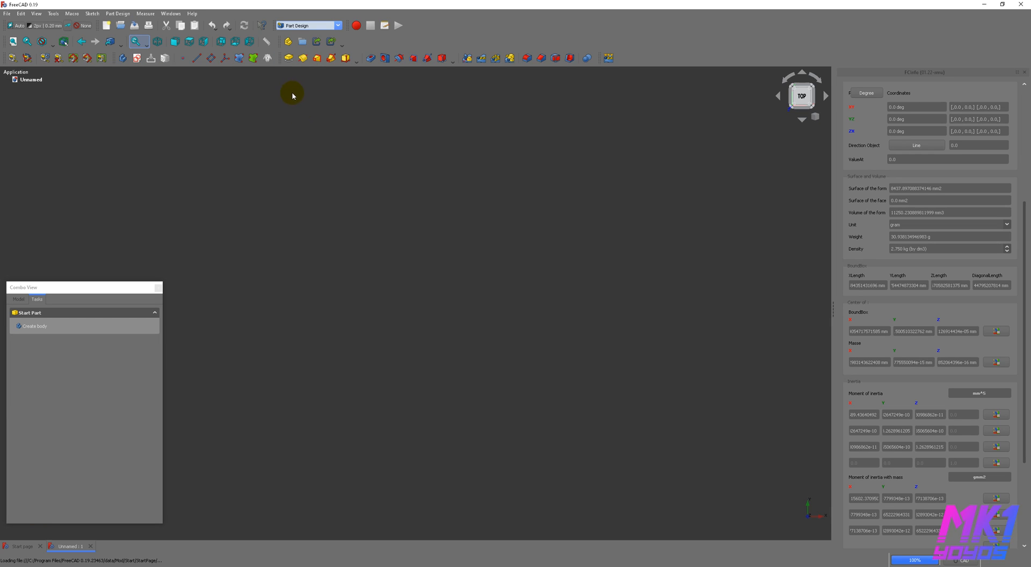
{"action": "left_click", "coordinate": [31, 327]}
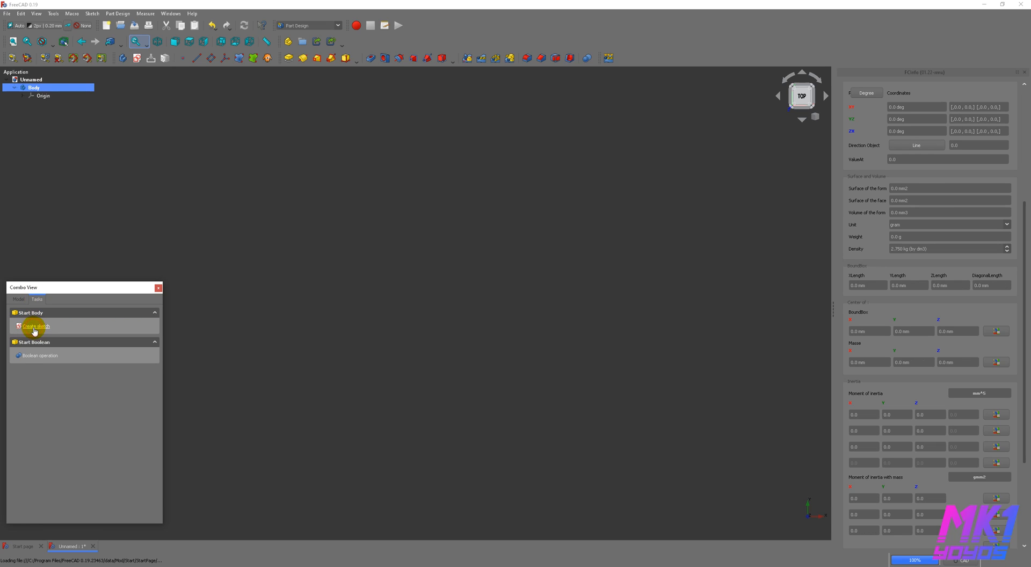
Step: Create a sketch in the body on the XY base plane
{"action": "left_click", "coordinate": [33, 326]}
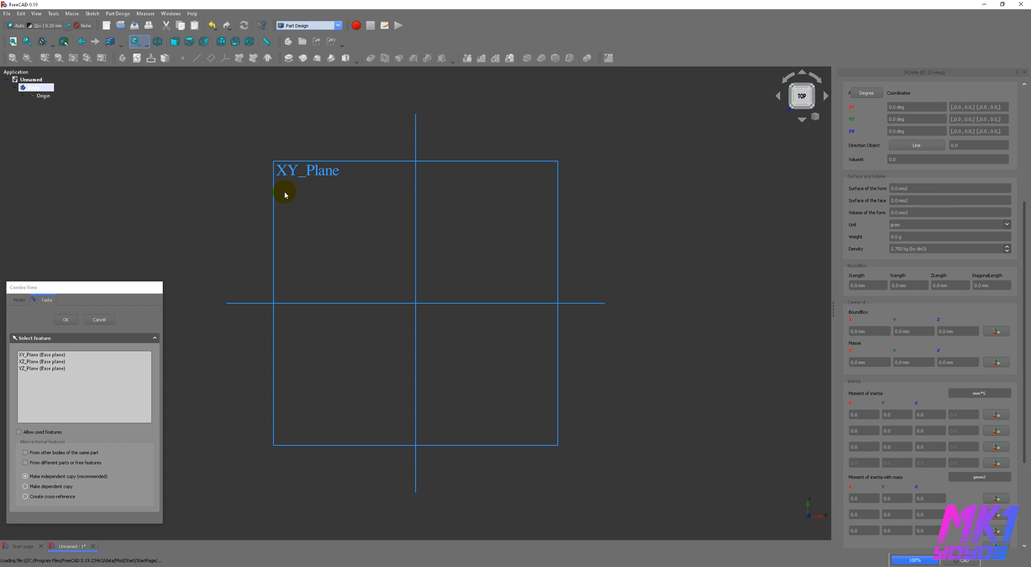
{"action": "left_click", "coordinate": [42, 355]}
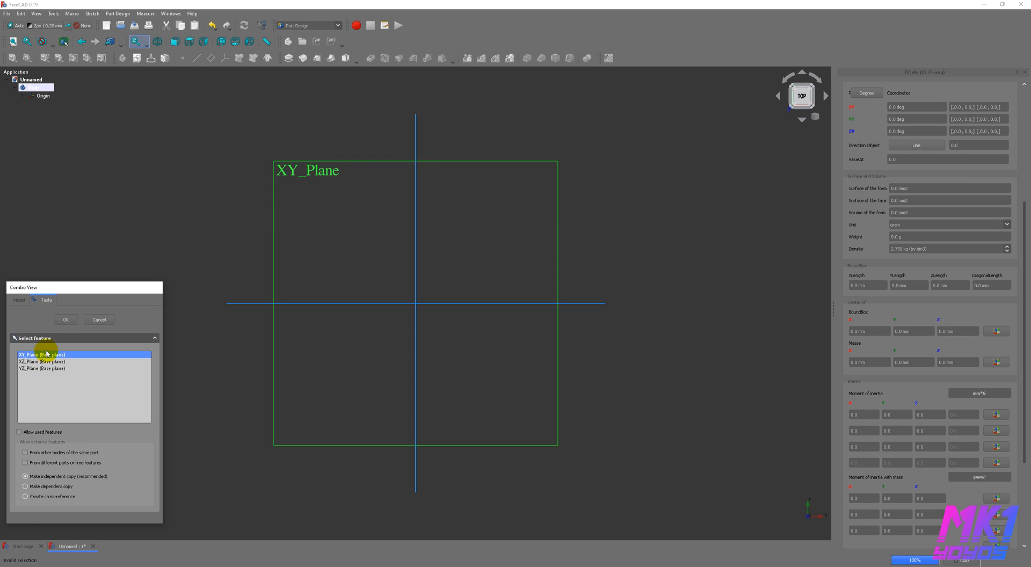
{"action": "left_click", "coordinate": [61, 318]}
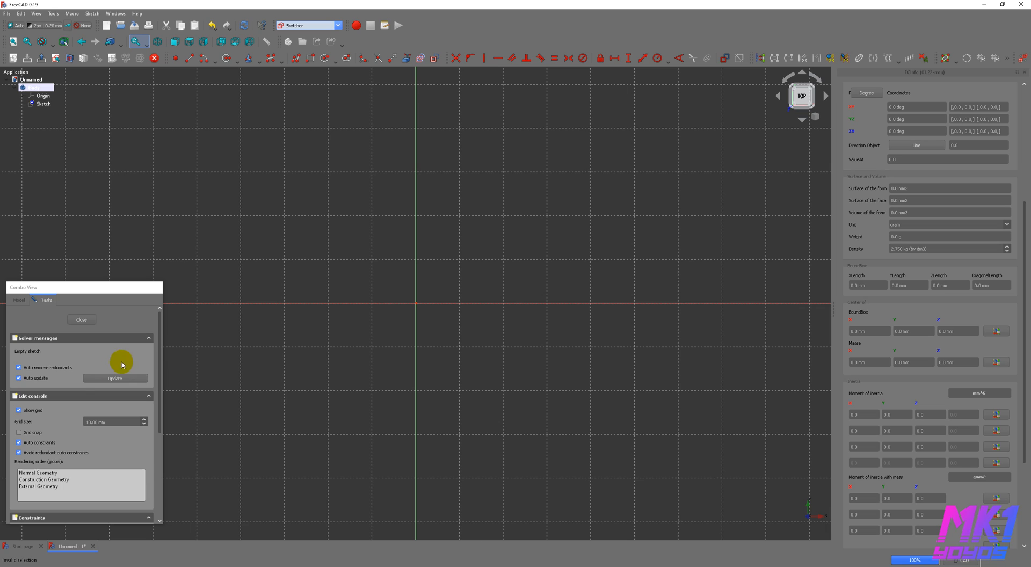
Step: Set the sketch's grid size to 5 mm
{"action": "left_click", "coordinate": [90, 421]}
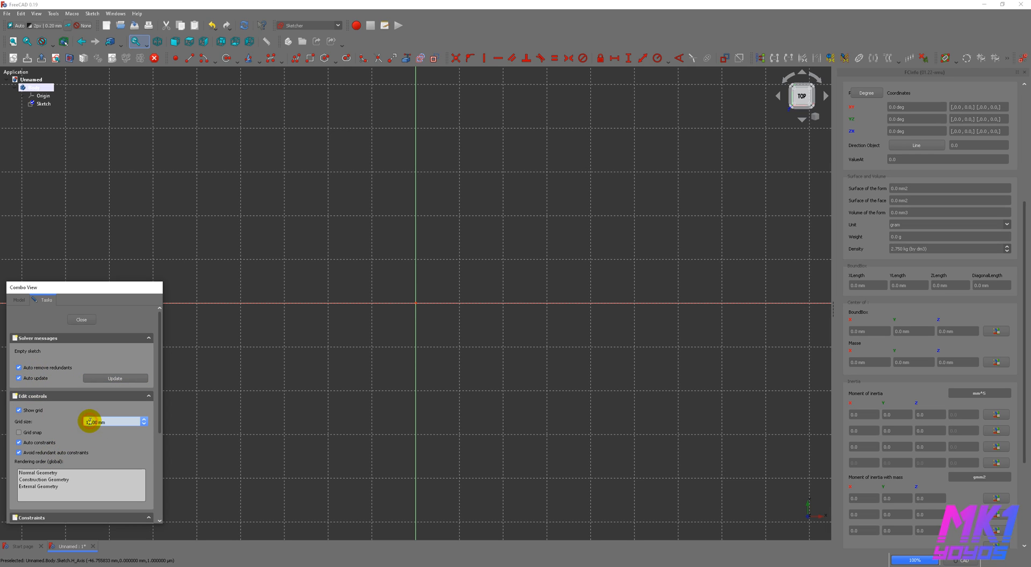
{"action": "left_click_drag", "start_coordinate": [91, 423], "coordinate": [80, 420]}
{"action": "type", "text": "5"}
{"action": "scroll", "coordinate": [414, 311], "scroll_direction": "up", "scroll_amount": 2}
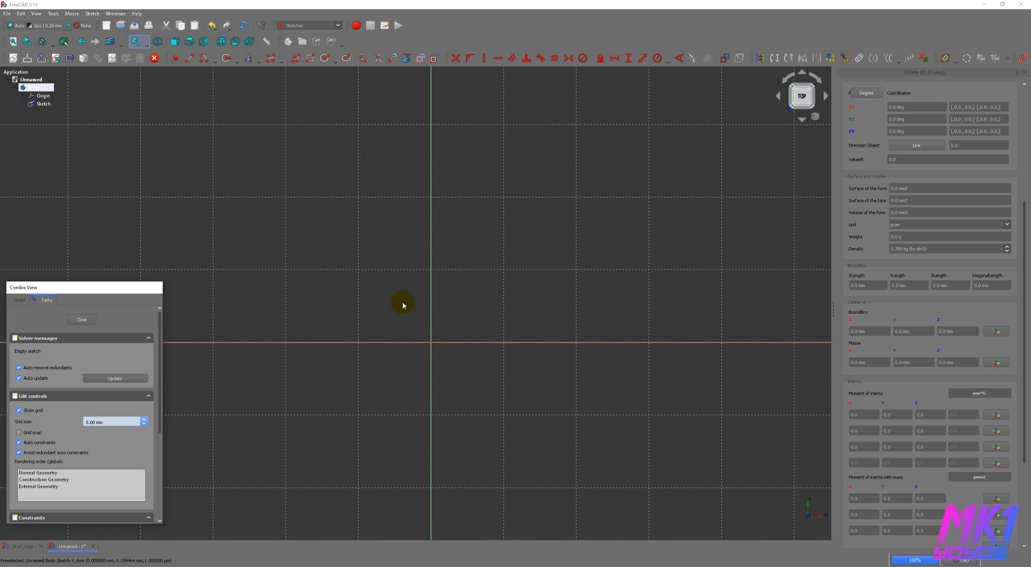
{"action": "middle_click_drag", "start_coordinate": [404, 301], "coordinate": [457, 412]}
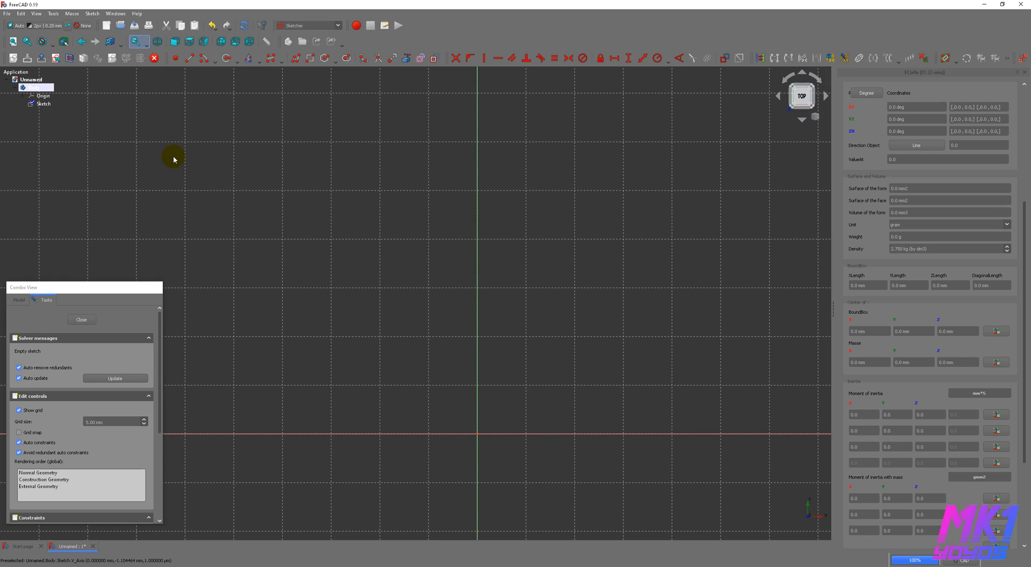
{"action": "left_click", "coordinate": [316, 26]}
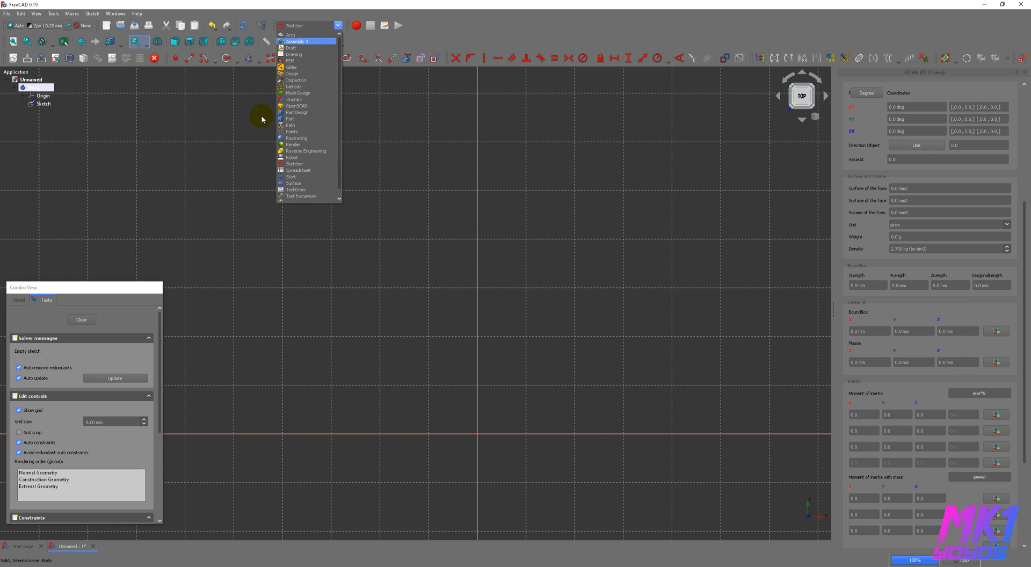
{"action": "left_click", "coordinate": [430, 19]}
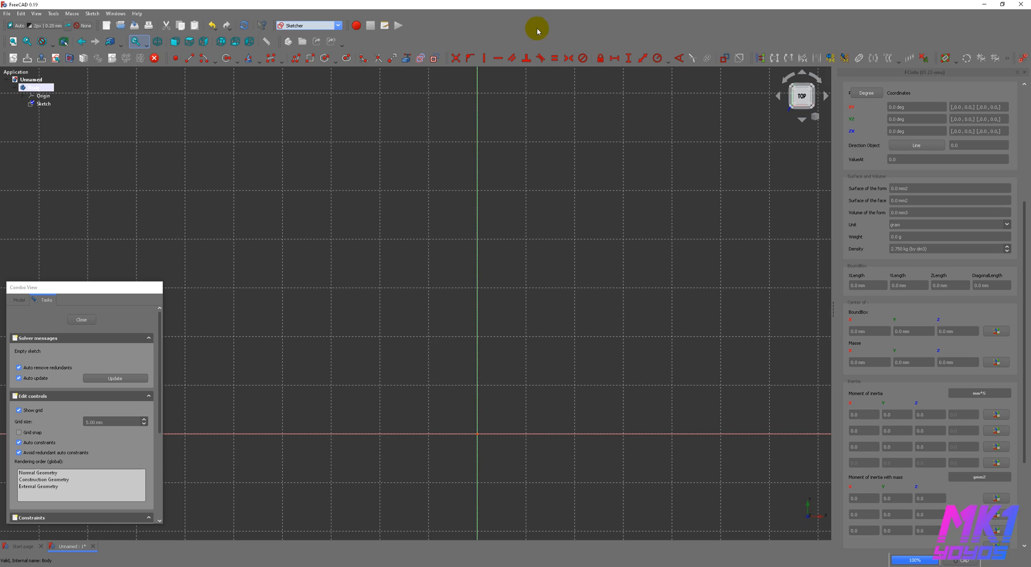
{"action": "left_click", "coordinate": [38, 102]}
{"action": "left_click", "coordinate": [38, 88]}
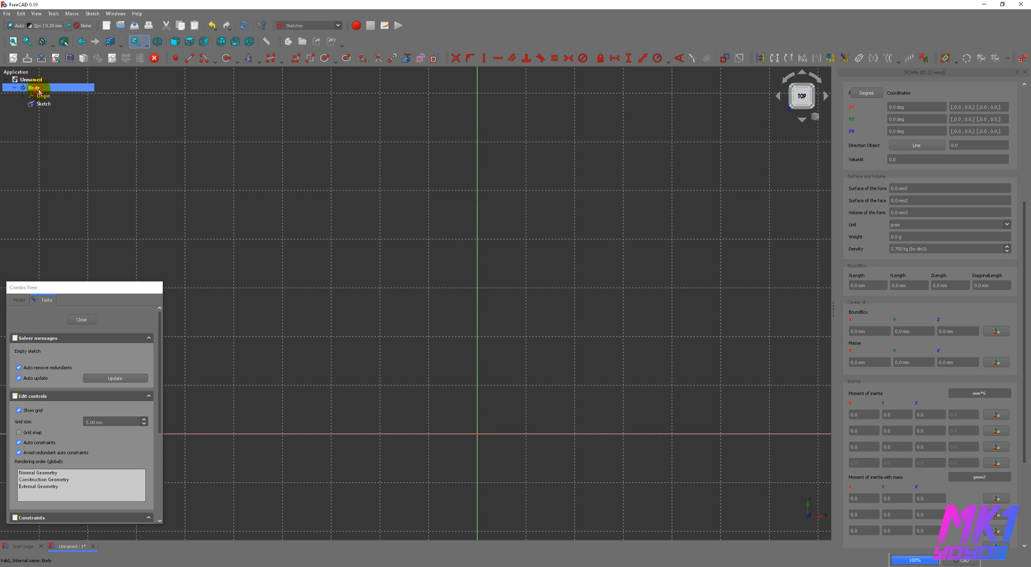
{"action": "left_click", "coordinate": [39, 103]}
Step: Toggle the visibility of the body's origin planes and axes repeatedly, ending with them hidden
{"action": "left_click", "coordinate": [41, 95]}
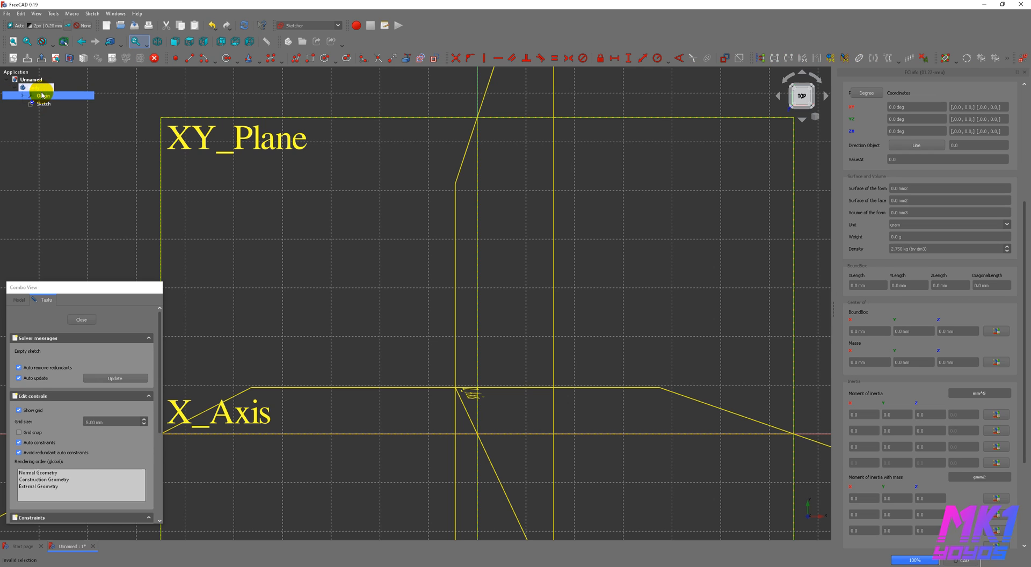
{"action": "key", "text": "space"}
{"action": "key", "text": "space"}
{"action": "key", "text": "space"}
{"action": "key", "text": "space"}
{"action": "key", "text": "space"}
{"action": "key", "text": "space"}
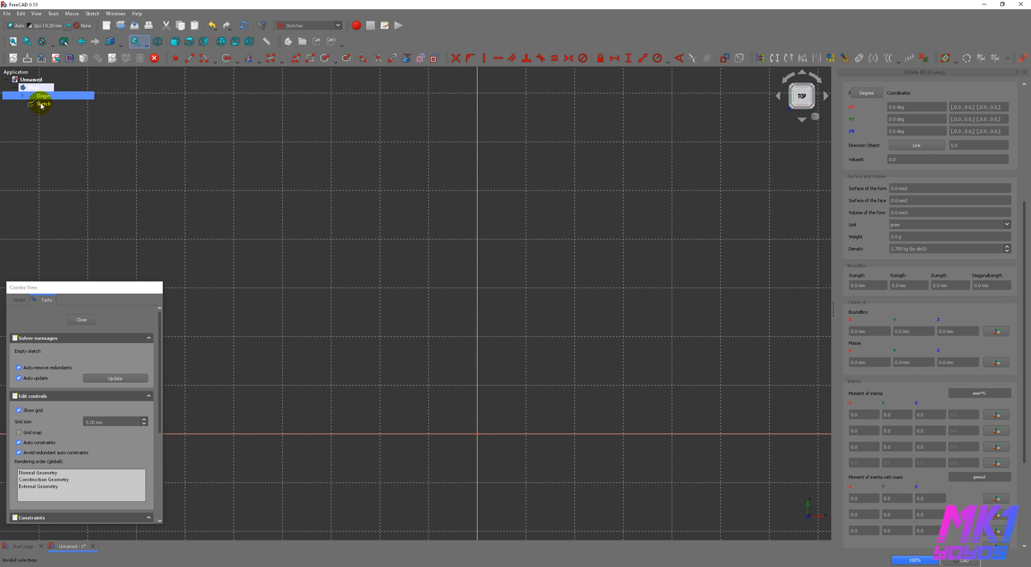
{"action": "key", "text": "space"}
{"action": "left_click", "coordinate": [41, 104]}
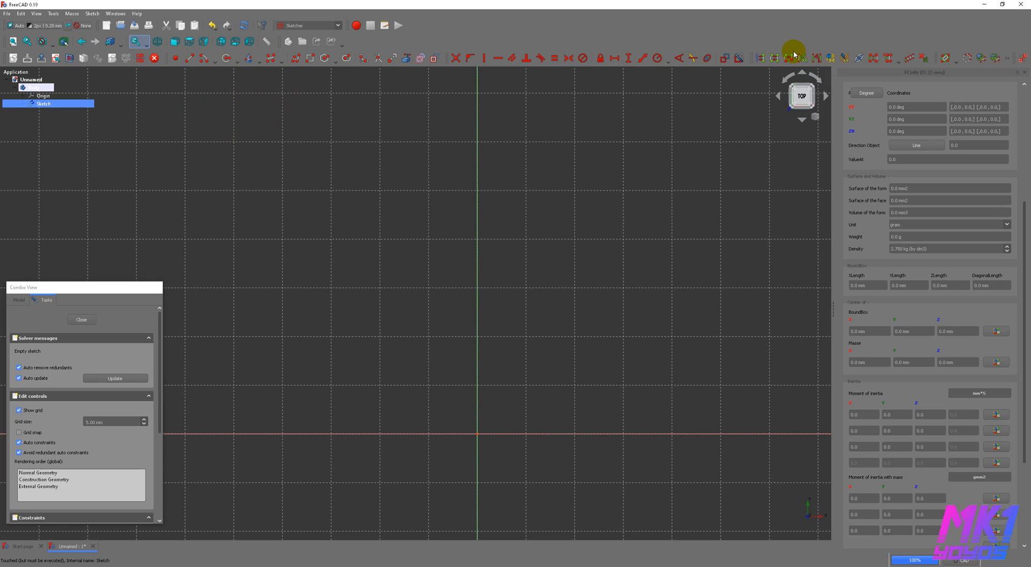
Step: Sketch a rectangle about 15 mm wide and 18 mm high, left of the vertical axis and above the horizontal axis, and finish the sketch
{"action": "left_click", "coordinate": [310, 58]}
{"action": "left_click", "coordinate": [292, 147]}
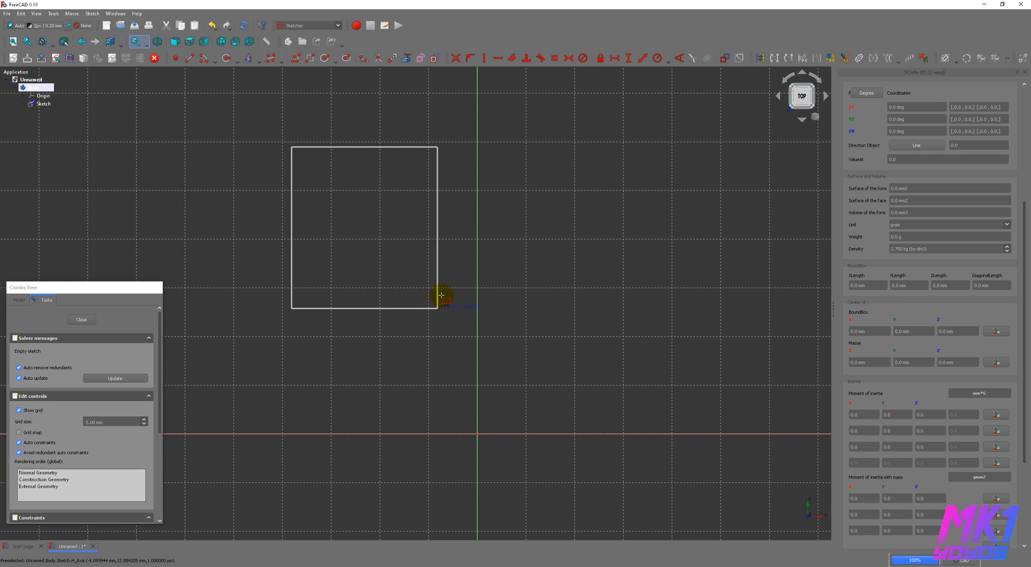
{"action": "left_click", "coordinate": [439, 325]}
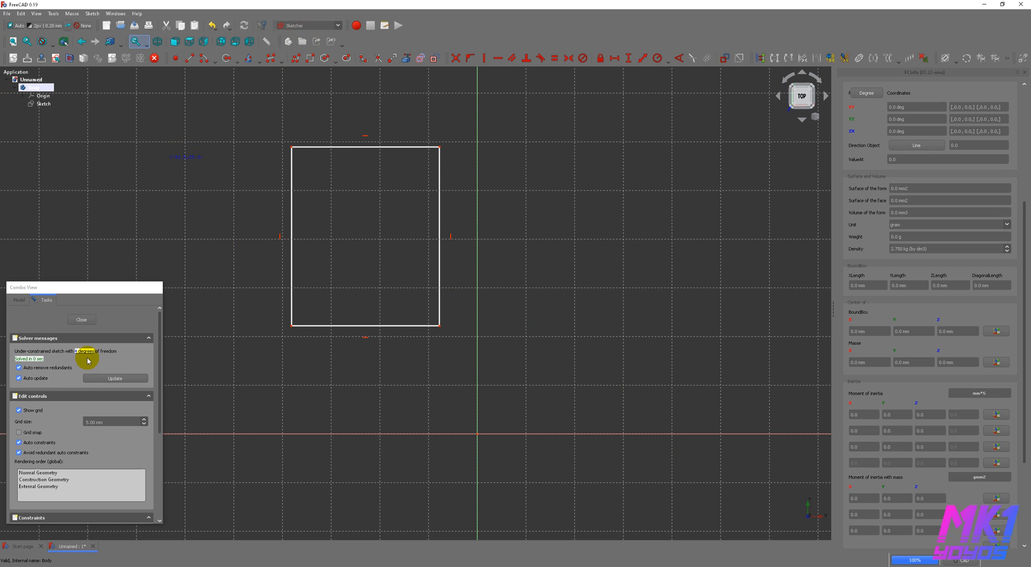
{"action": "left_click", "coordinate": [82, 320]}
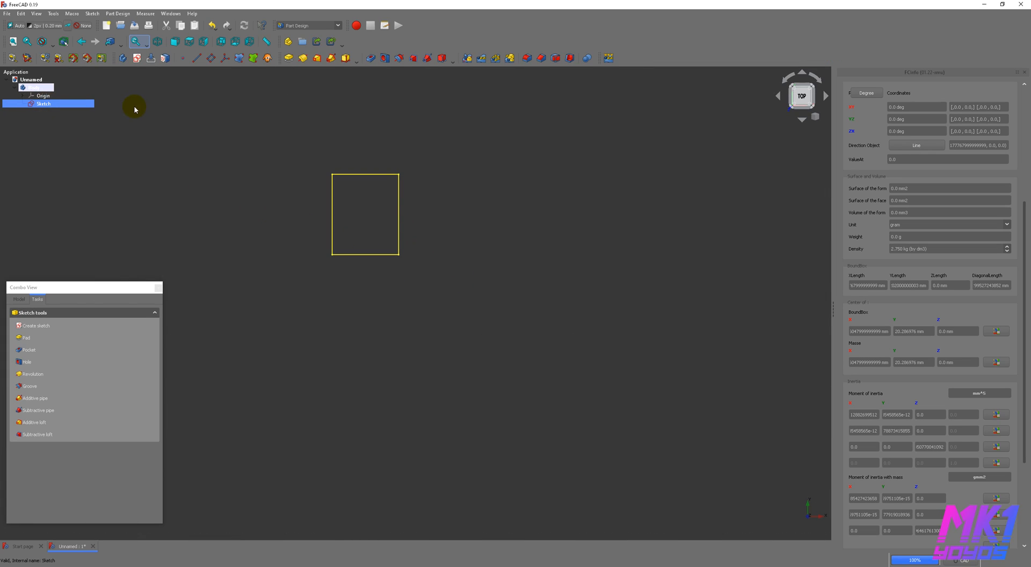
Step: Revolve the rectangle sketch 360° around the horizontal sketch axis
{"action": "left_click", "coordinate": [304, 59]}
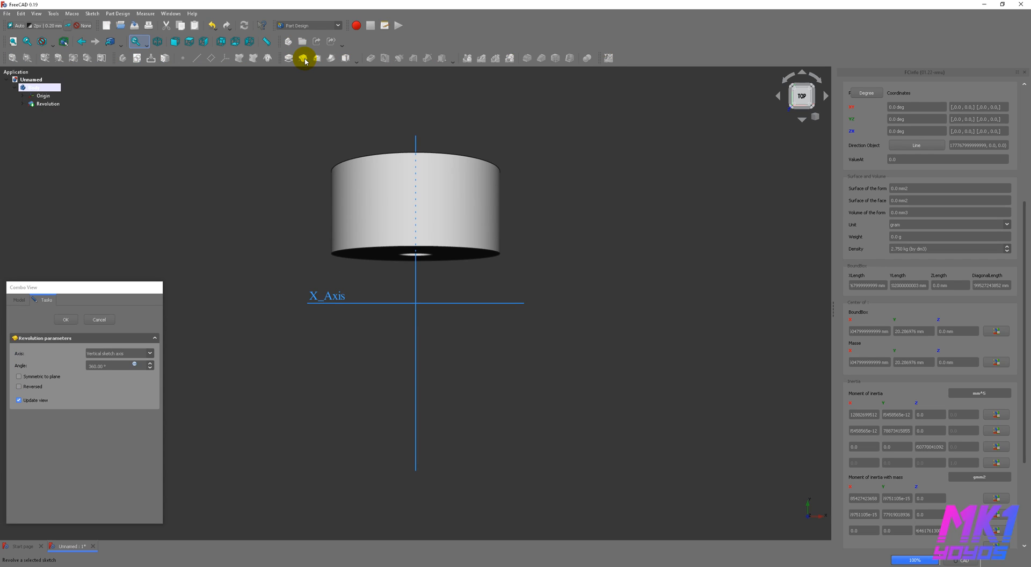
{"action": "left_click", "coordinate": [107, 354]}
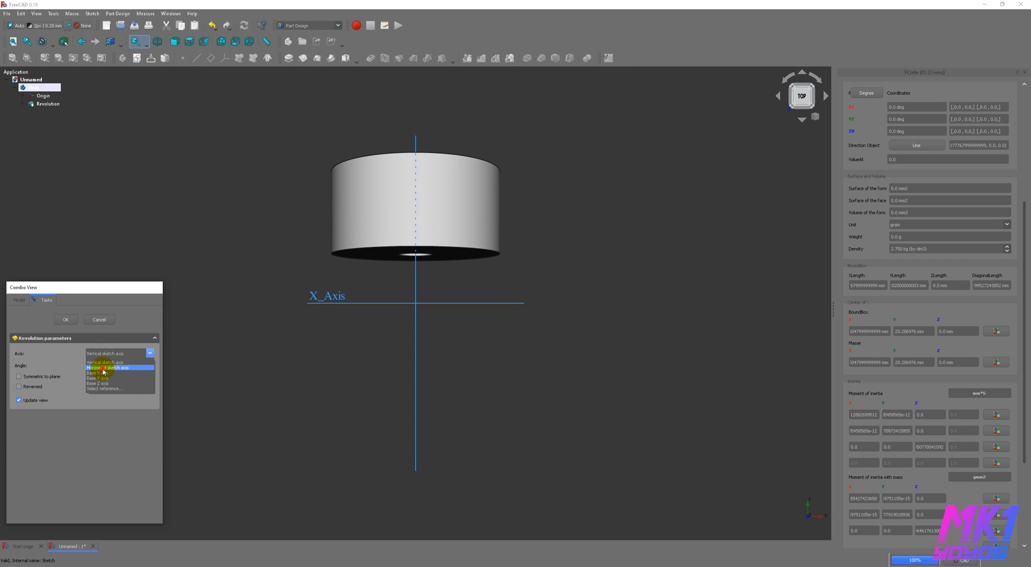
{"action": "left_click", "coordinate": [103, 368]}
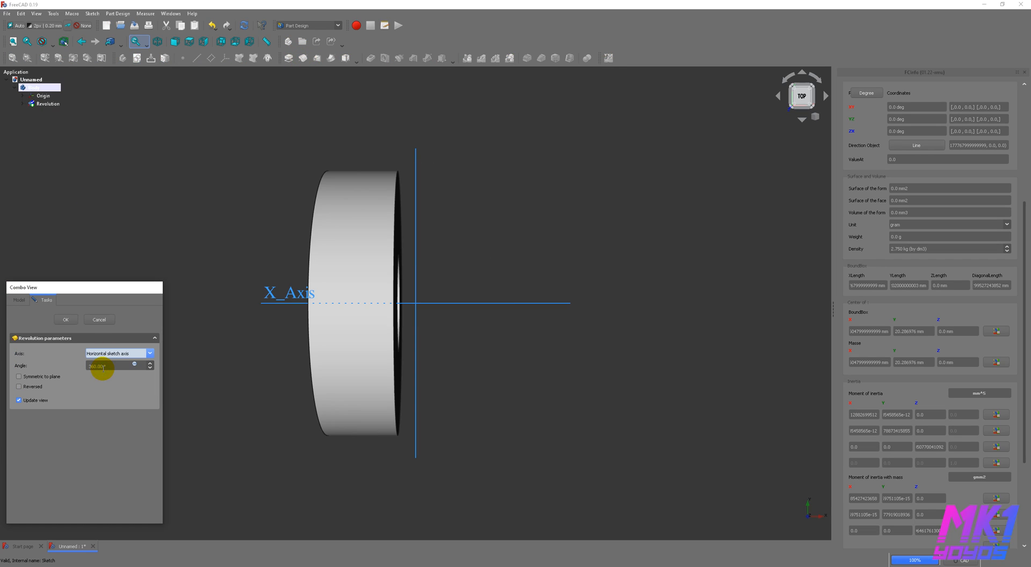
{"action": "left_click", "coordinate": [67, 320]}
{"action": "middle_click_drag", "start_coordinate": [438, 285], "coordinate": [473, 246]}
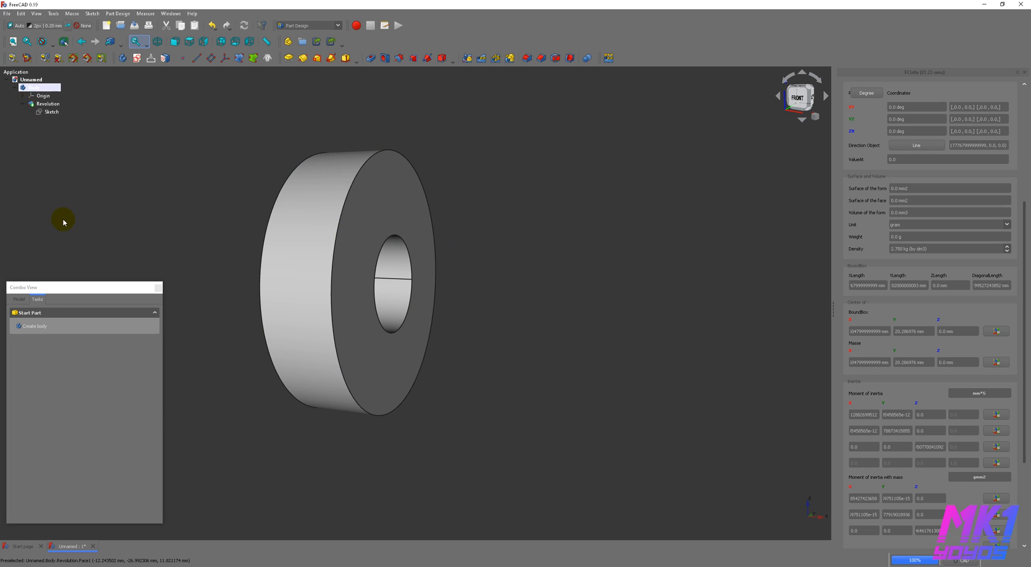
Step: Inspect the revolved body's volume and weight data, and reopen the revolution's sketch for editing
{"action": "left_click", "coordinate": [32, 87]}
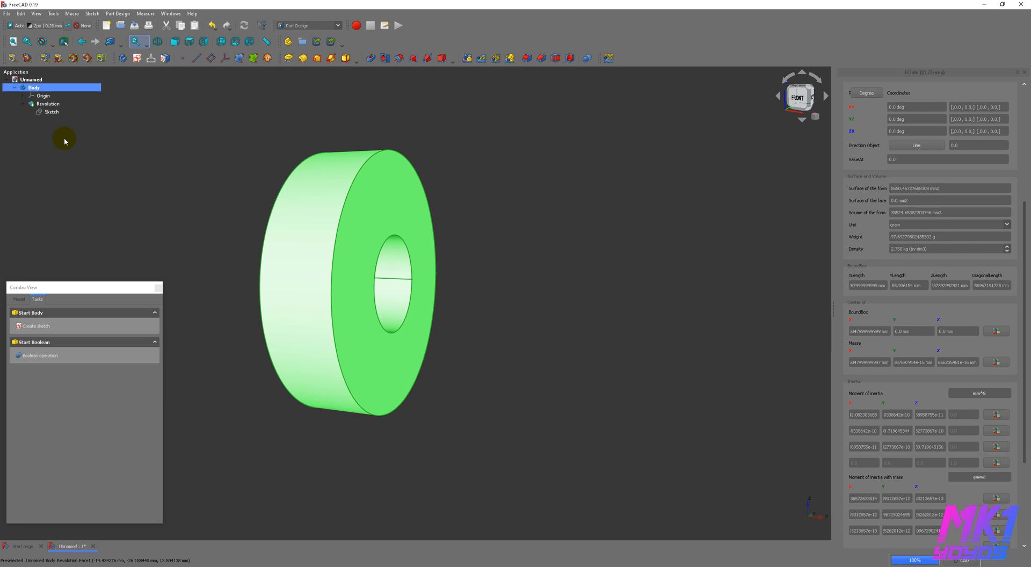
{"action": "left_click", "coordinate": [51, 111]}
{"action": "double_click", "coordinate": [50, 111]}
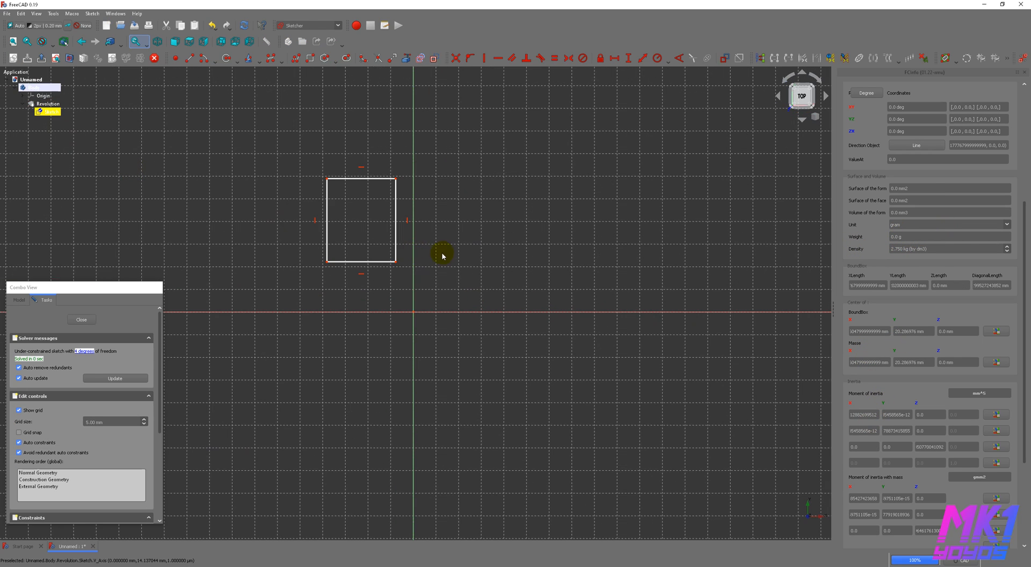
{"action": "mouse_move", "coordinate": [398, 265]}
{"action": "middle_mouse_down"}
{"action": "mouse_move", "coordinate": [488, 292]}
{"action": "mouse_move", "coordinate": [490, 319]}
{"action": "middle_mouse_up"}
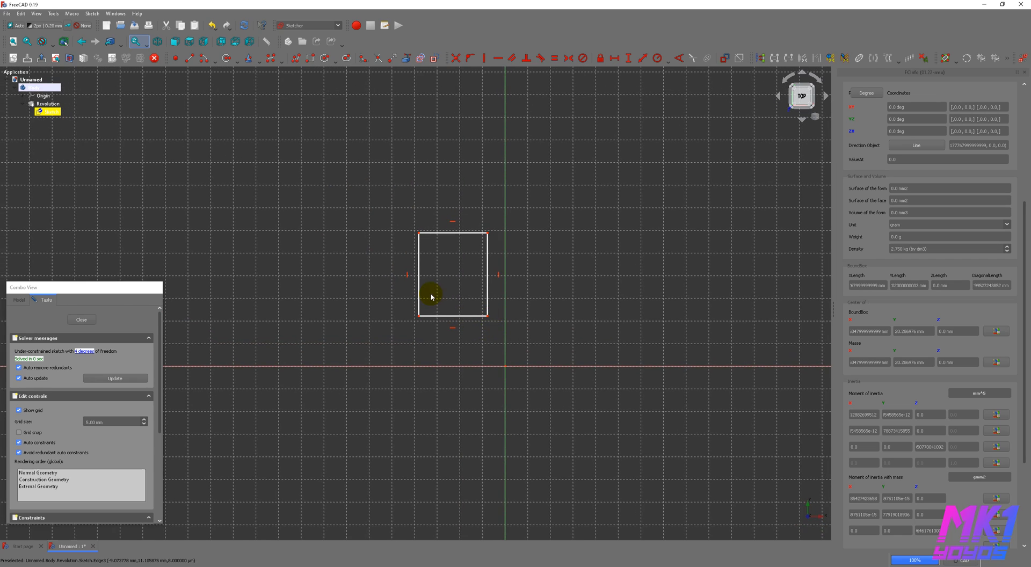